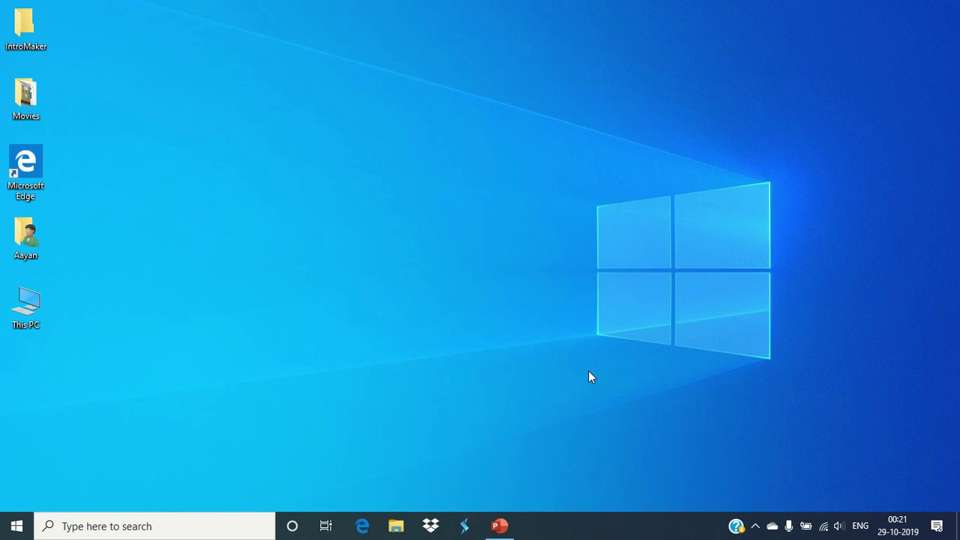
Search Windows for "word" and for "word 2007" to examine the installed Word versions.
left_click(50, 529)
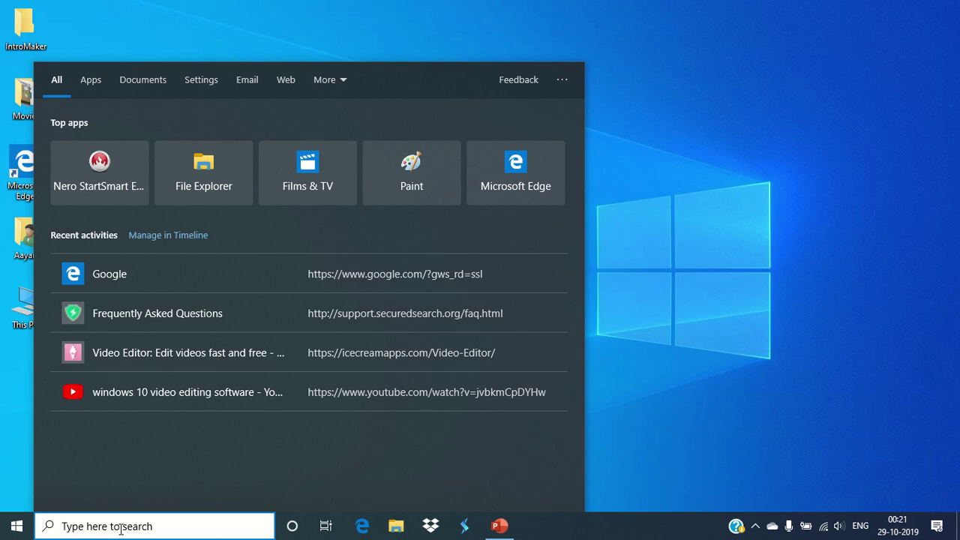
type("word")
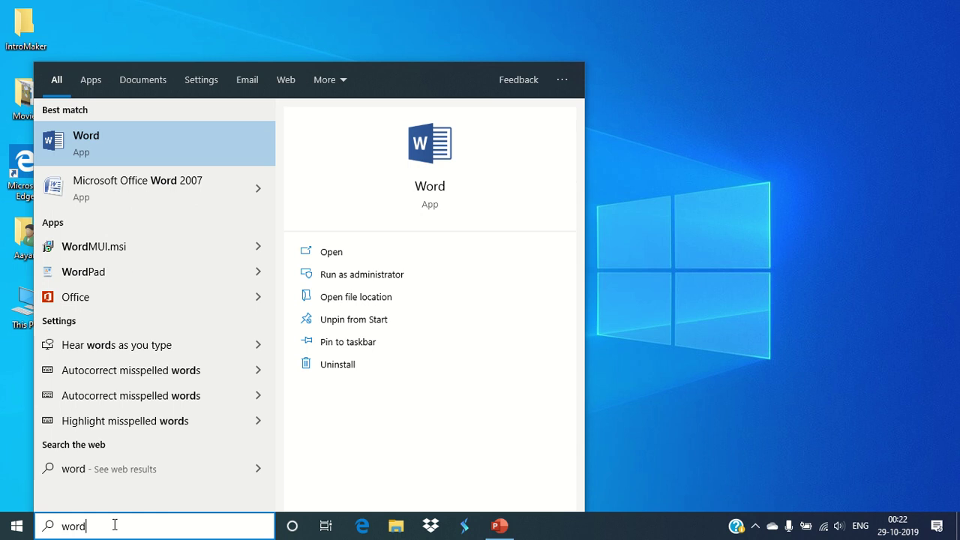
left_click(125, 126)
type("2007")
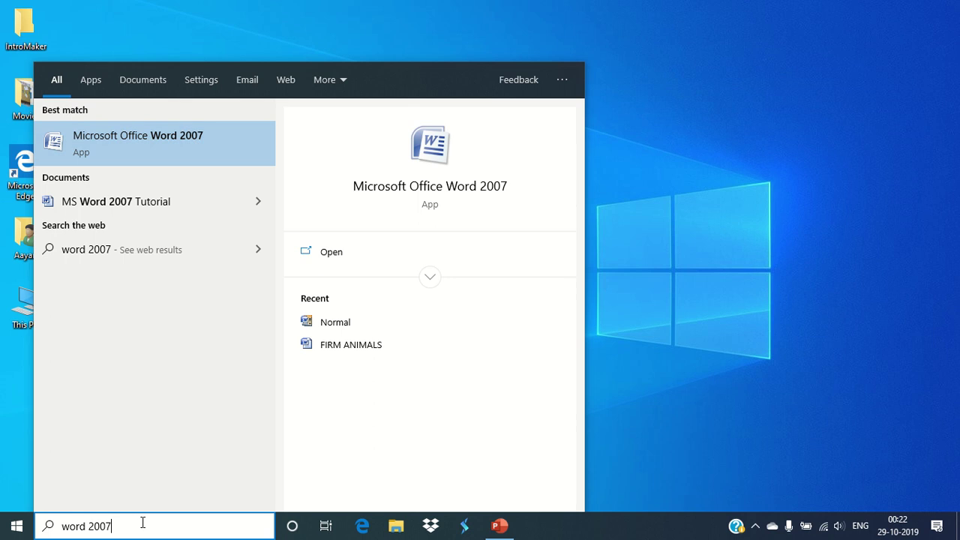
Replace the search with "excel" and extend it to "excel 2007" to examine the installed Excel versions.
key("BackSpace")
key("BackSpace")
key("BackSpace")
key("BackSpace")
key("BackSpace")
key("BackSpace")
key("BackSpace")
key("BackSpace")
key("BackSpace")
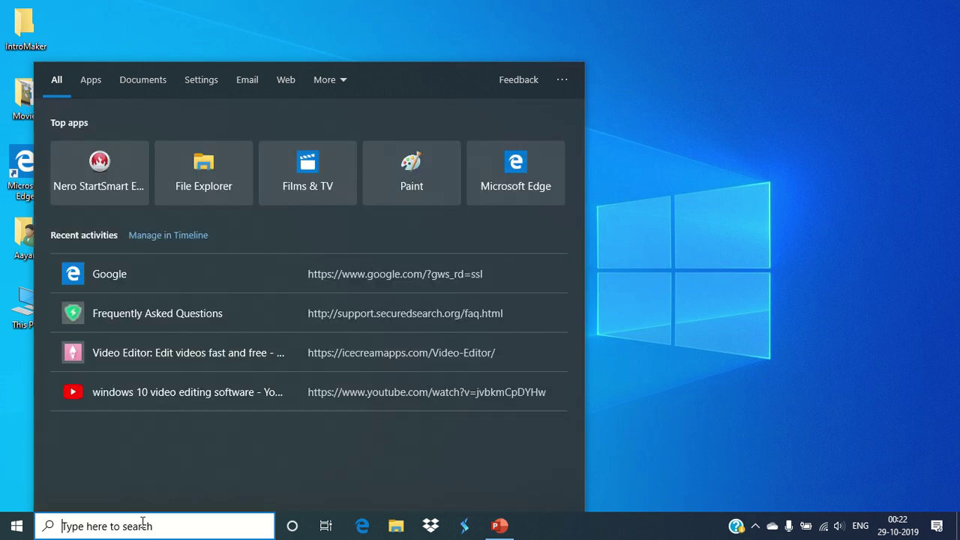
type("excel")
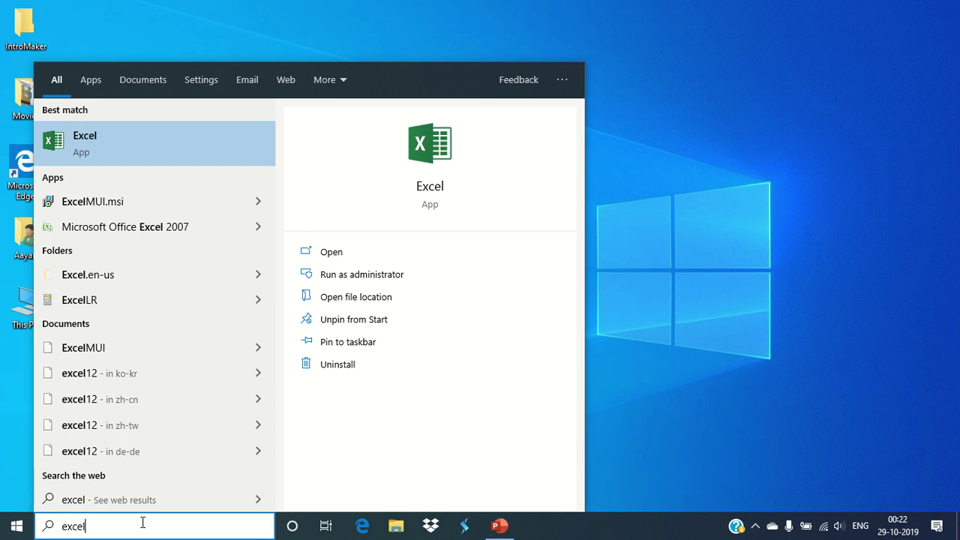
type("2007")
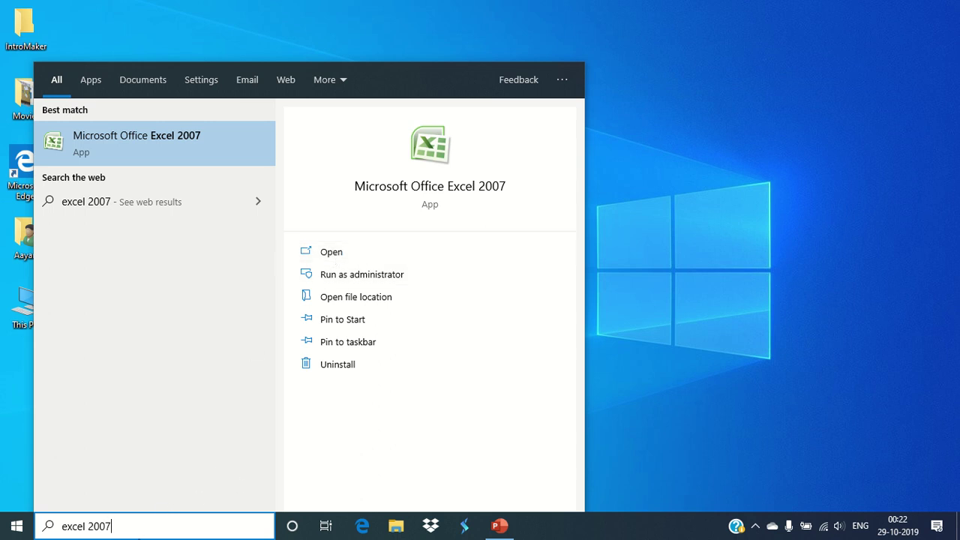
Clear the Excel search, close the search window and refresh the desktop.
key("BackSpace")
key("BackSpace")
key("BackSpace")
key("BackSpace")
key("BackSpace")
key("BackSpace")
key("BackSpace")
key("BackSpace")
key("BackSpace")
key("BackSpace")
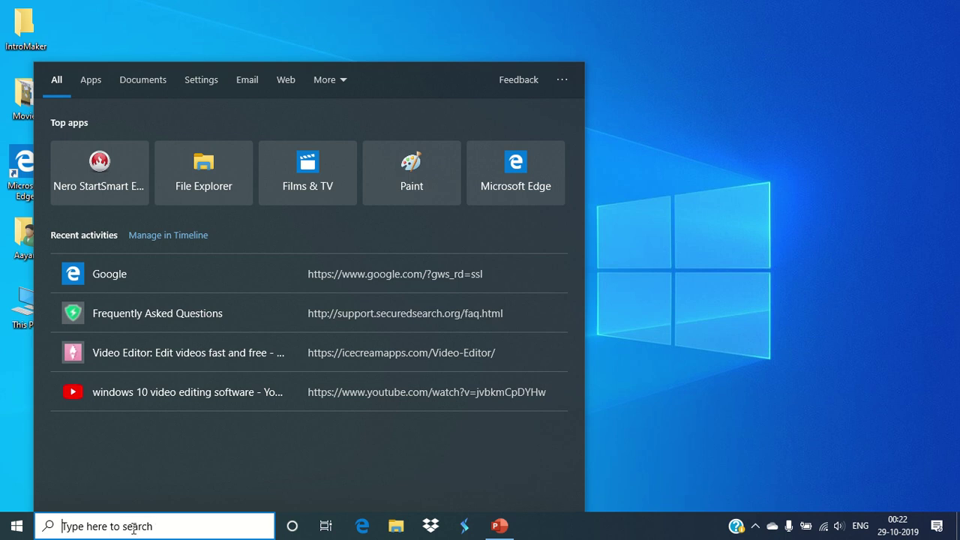
left_click(807, 195)
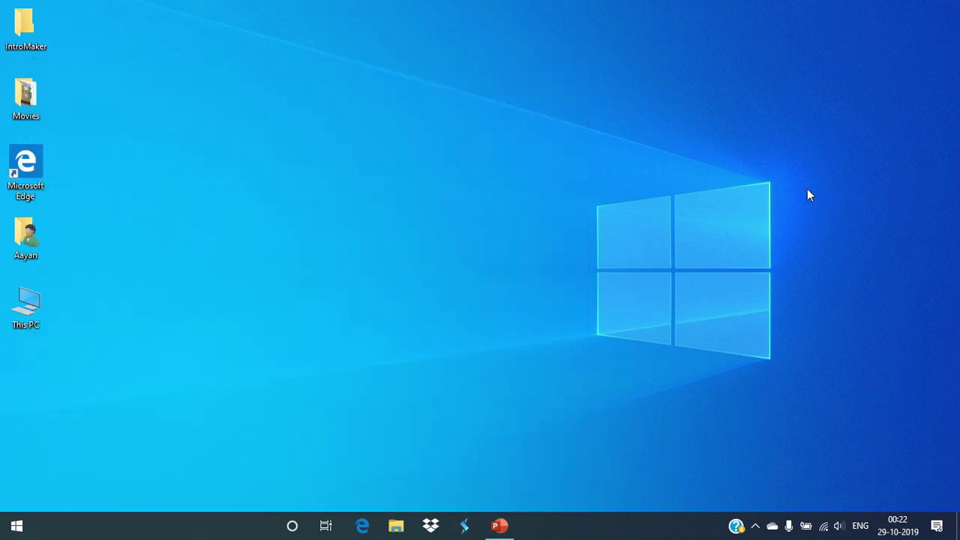
right_click(455, 74)
left_click(526, 138)
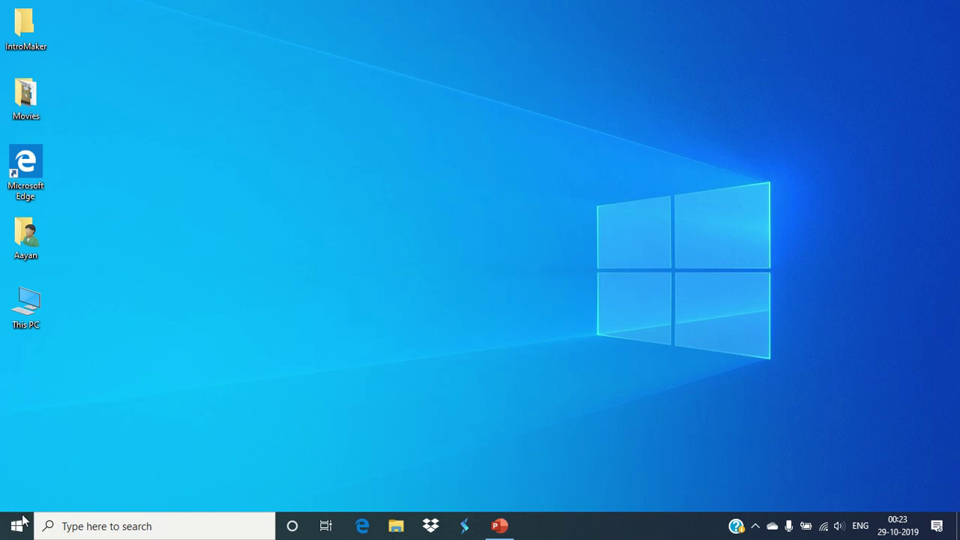
Browse the installed apps in the Start menu and expand the Microsoft Office folder.
left_click(18, 528)
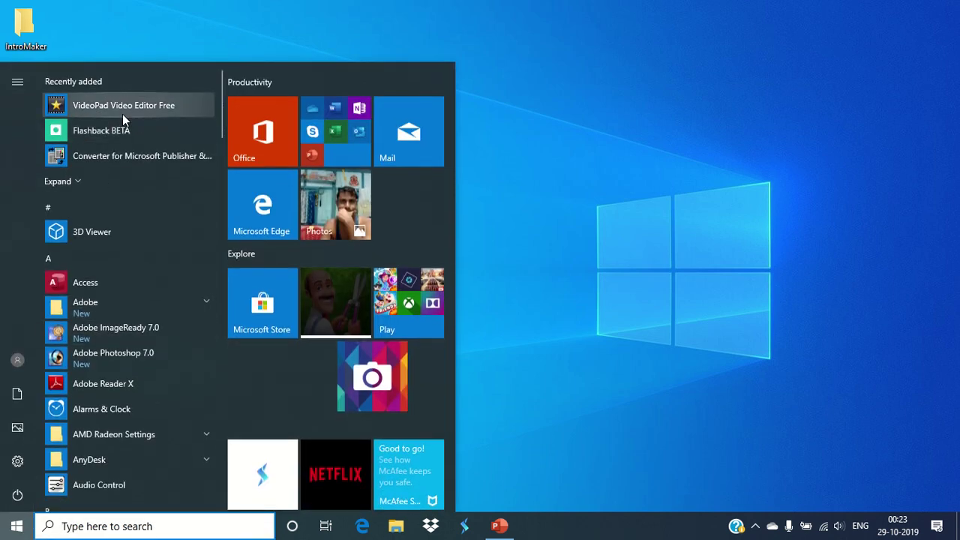
scroll(116, 188, "down", 8)
scroll(117, 187, "down", 3)
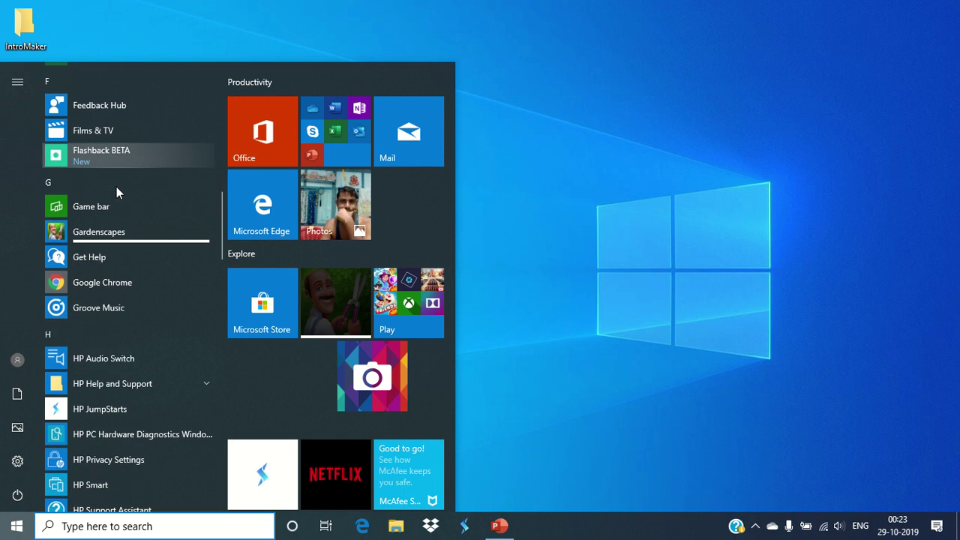
scroll(116, 188, "up", 8)
scroll(117, 189, "up", 3)
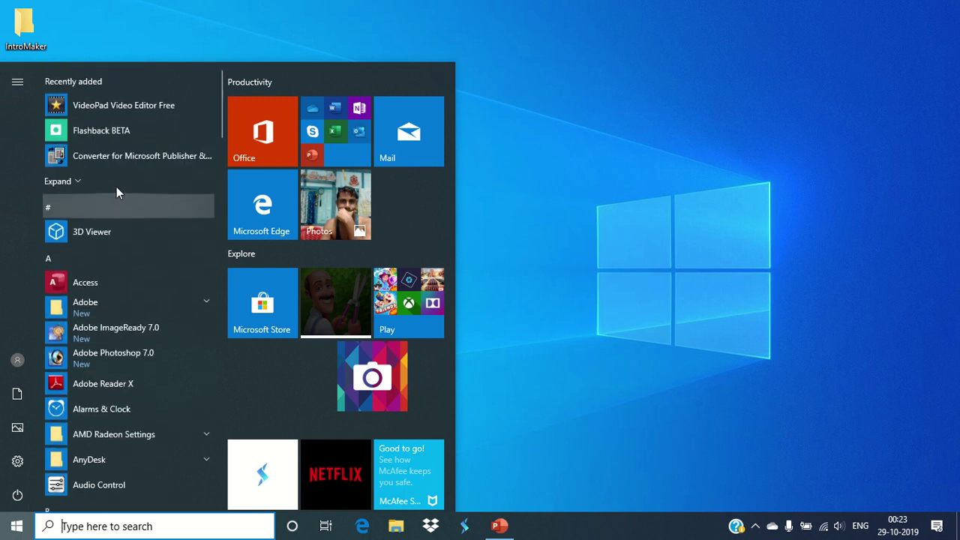
scroll(97, 225, "down", 6)
scroll(96, 188, "down", 8)
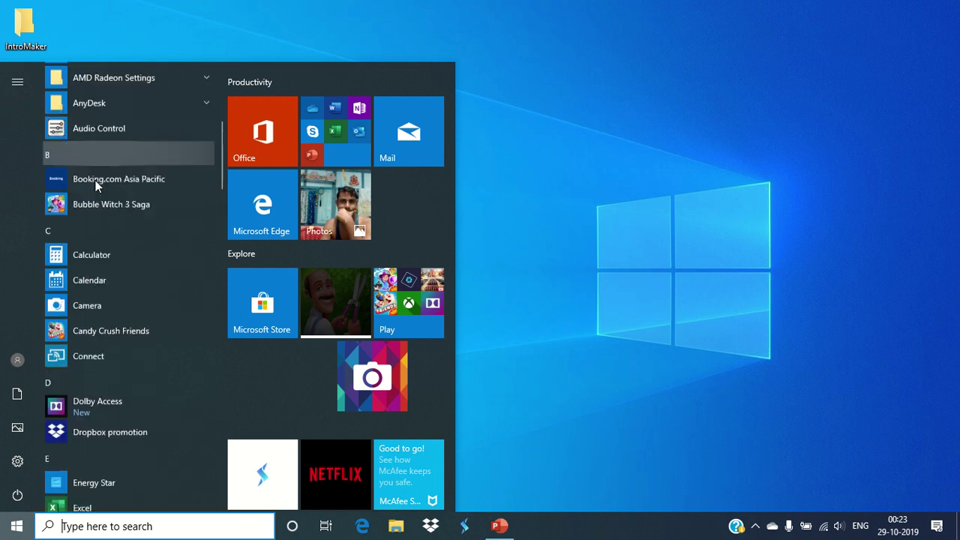
scroll(96, 186, "down", 3)
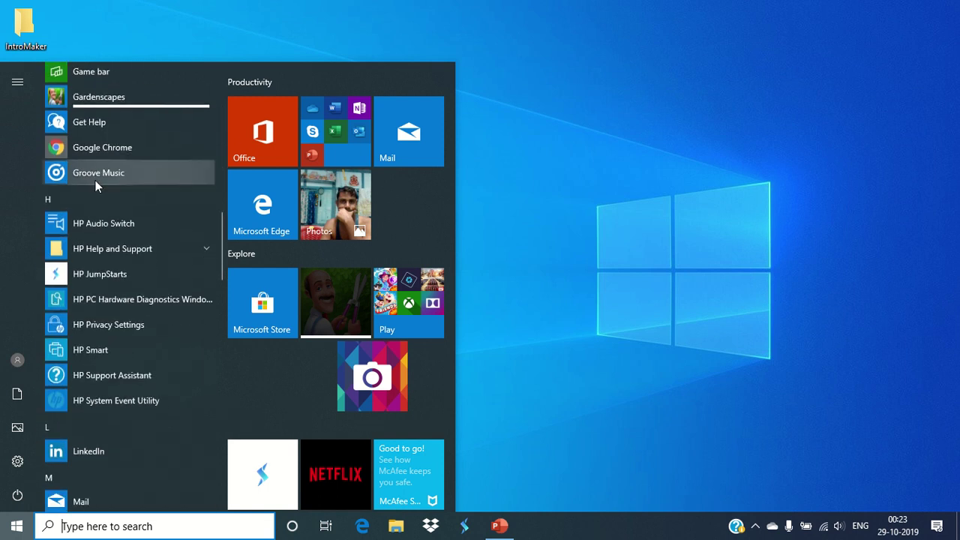
scroll(95, 180, "down", 6)
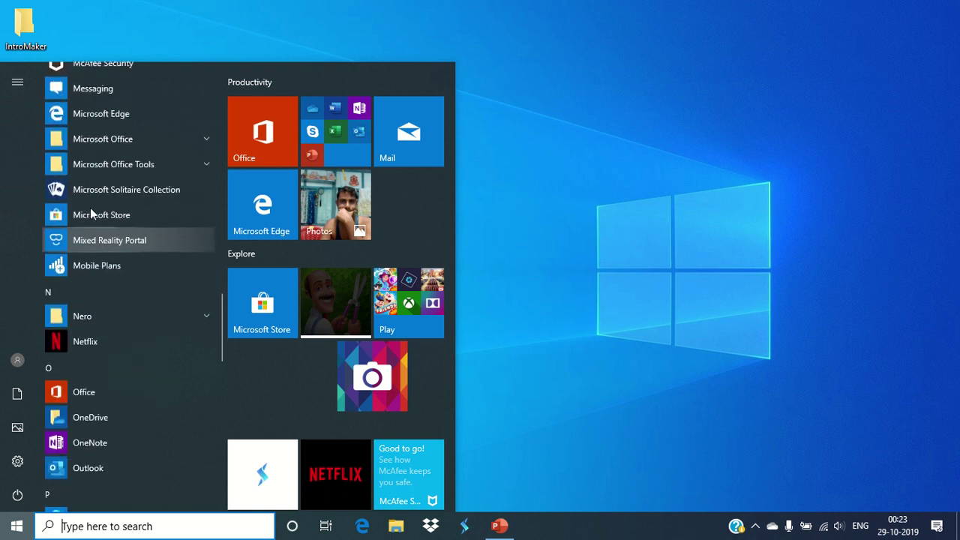
left_click(208, 142)
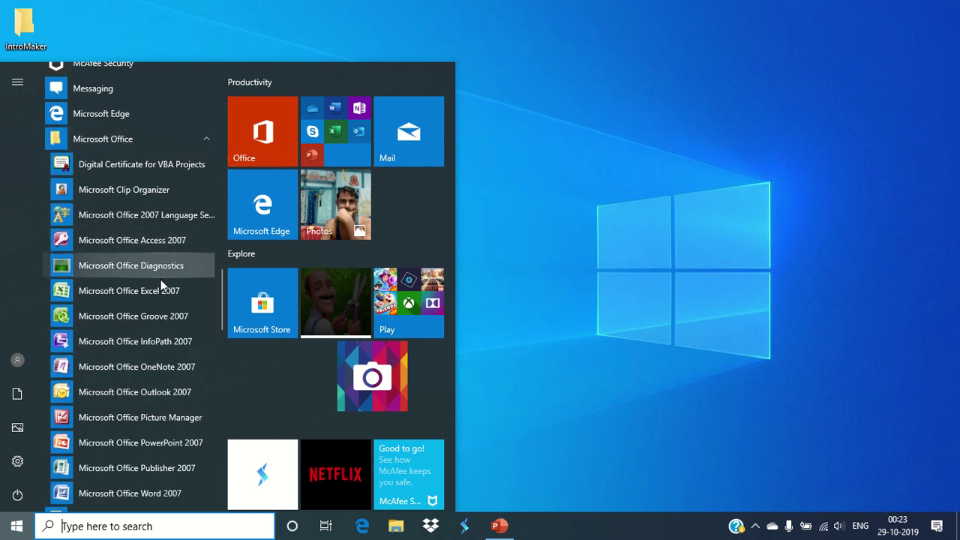
Examine the Office 2007 programs listed in the expanded Microsoft Office folder.
scroll(158, 308, "down", 5)
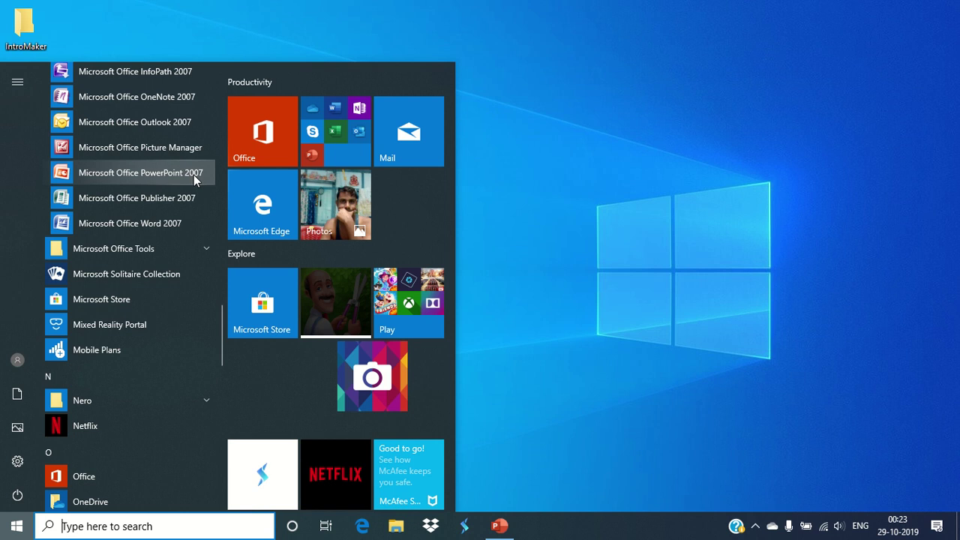
scroll(187, 177, "up", 3)
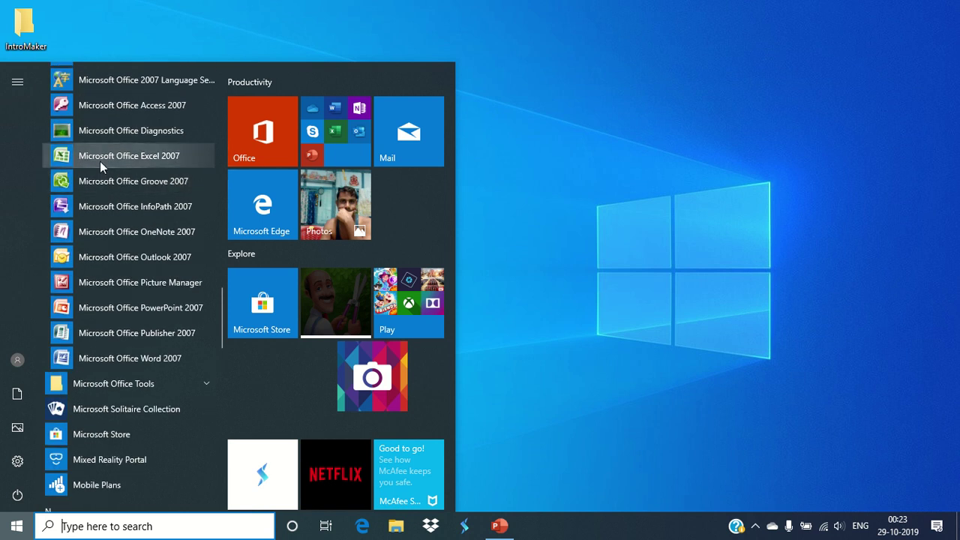
scroll(167, 161, "down", 10)
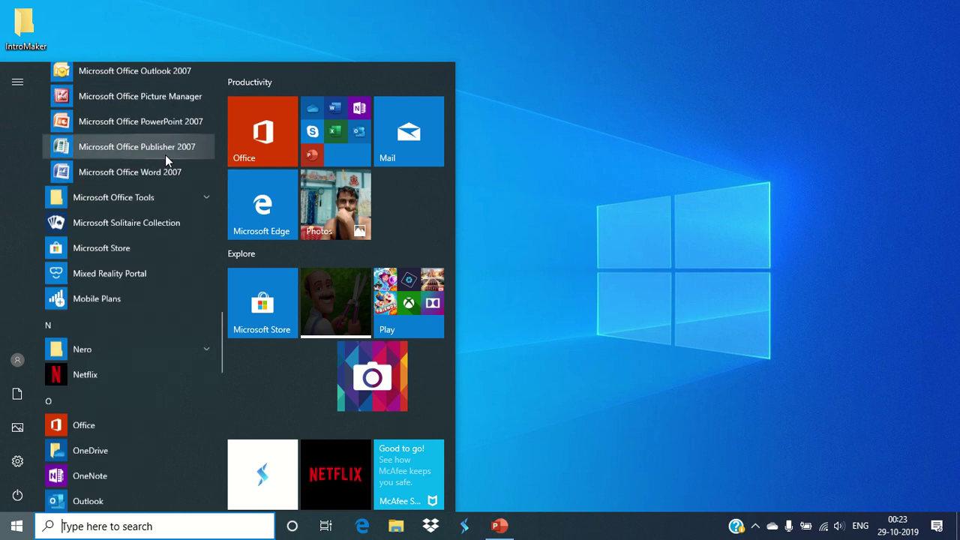
Examine the standalone Word, Excel and PowerPoint entries among the installed apps, and return to the desktop.
scroll(165, 155, "down", 5)
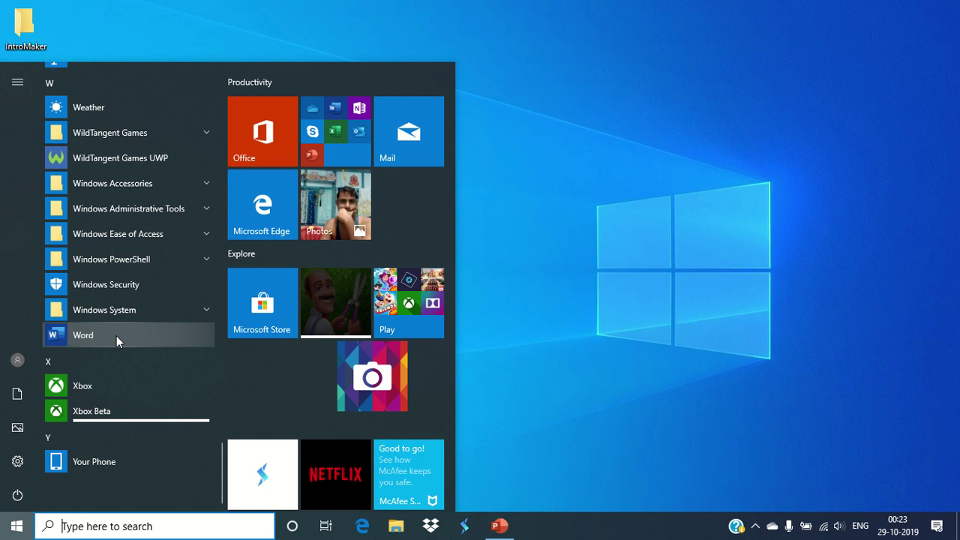
scroll(116, 336, "up", 20)
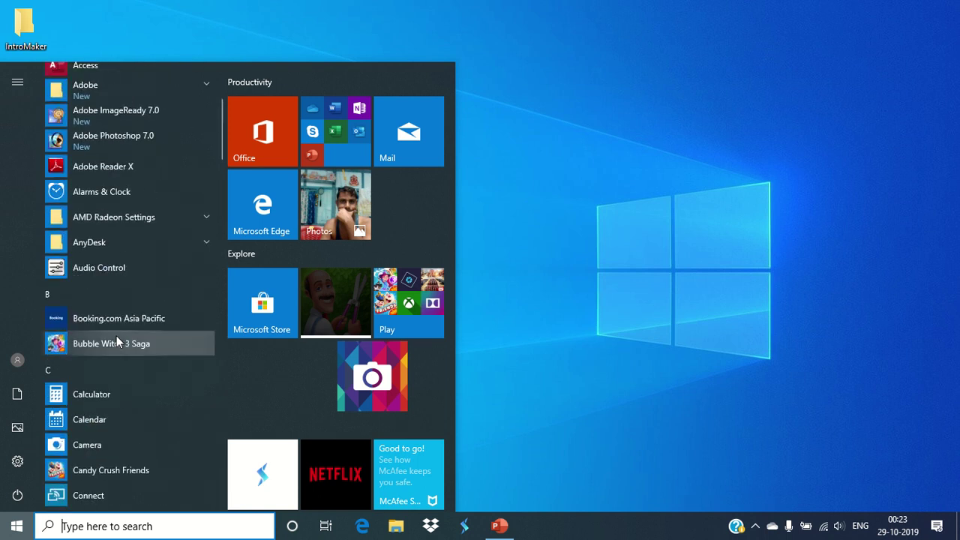
scroll(116, 342, "down", 8)
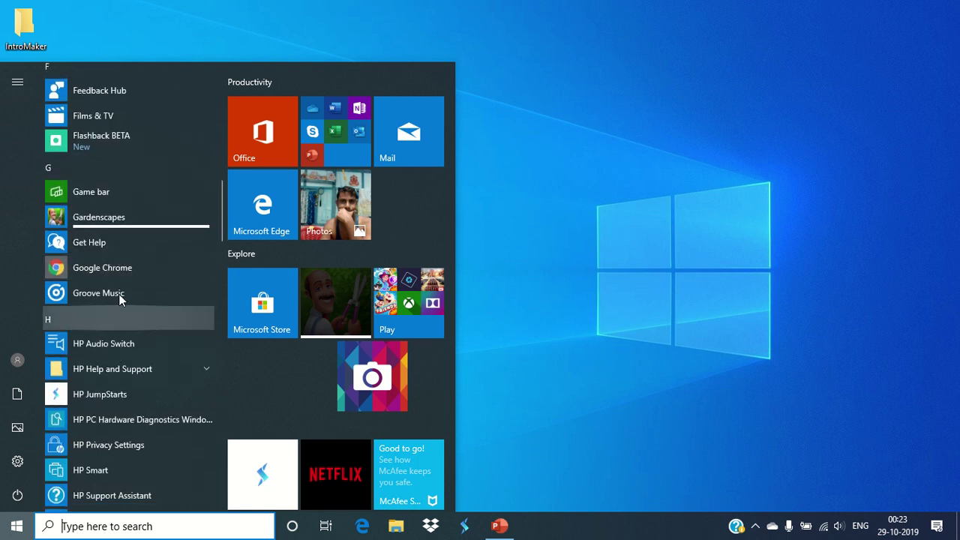
scroll(120, 263, "up", 5)
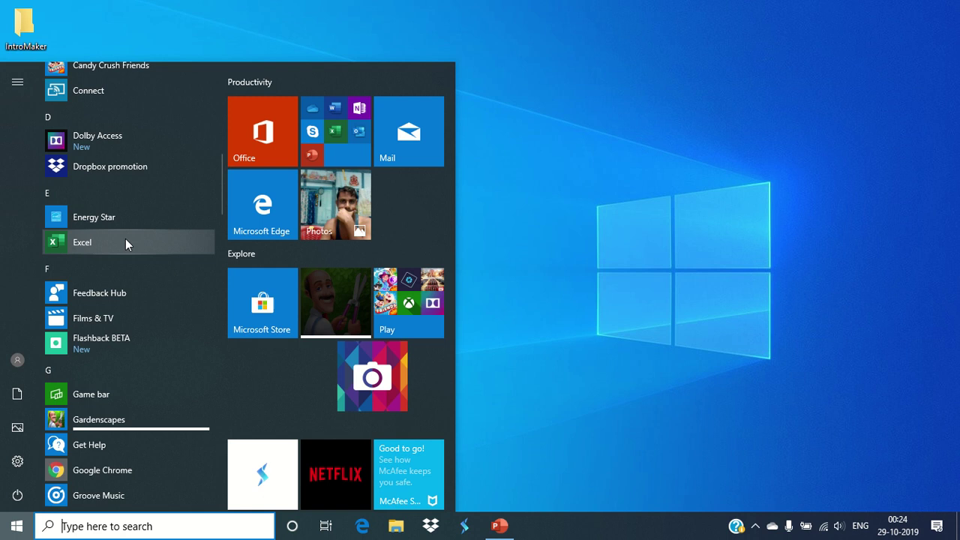
scroll(125, 238, "down", 5)
scroll(119, 235, "down", 15)
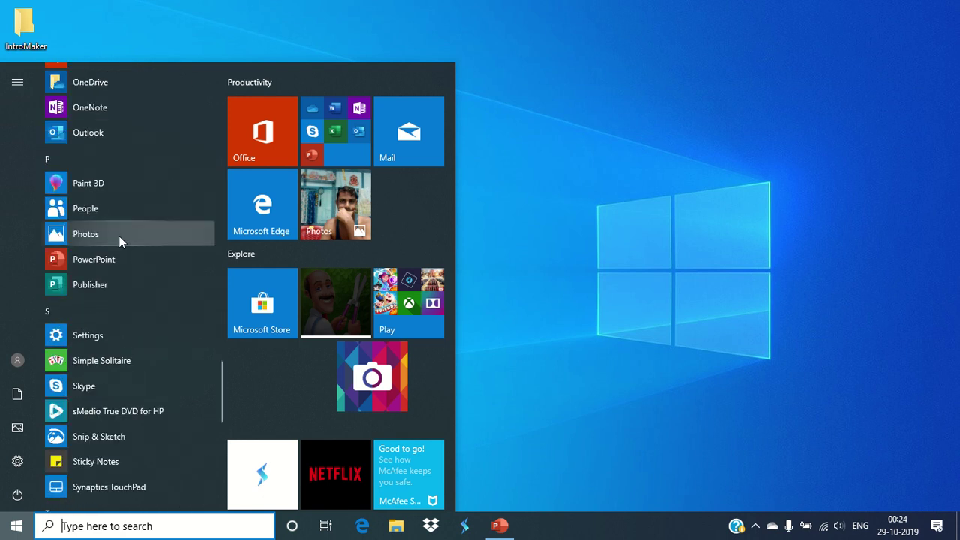
left_click(697, 136)
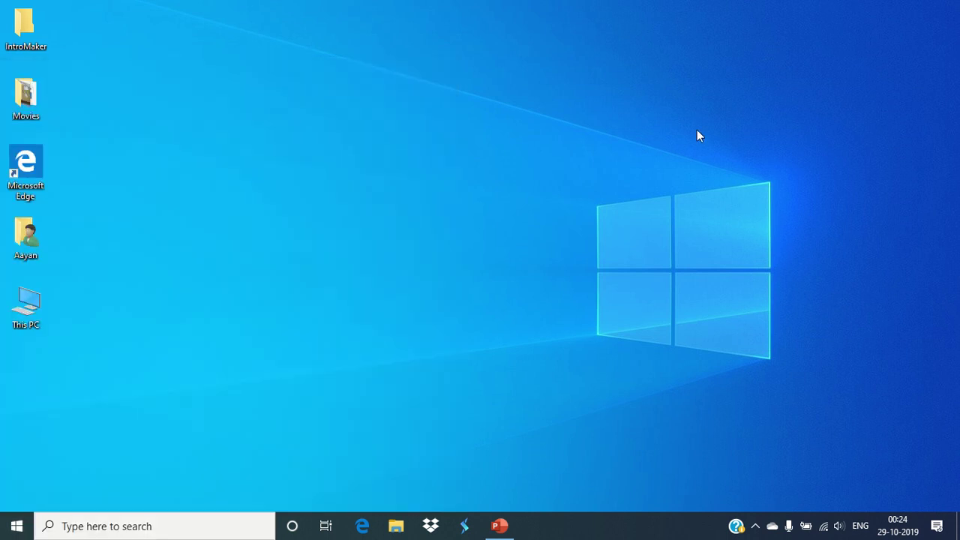
Ask Cortana by voice to open Microsoft Word and choose Word rather than Microsoft Office Word 2007.
left_click(293, 528)
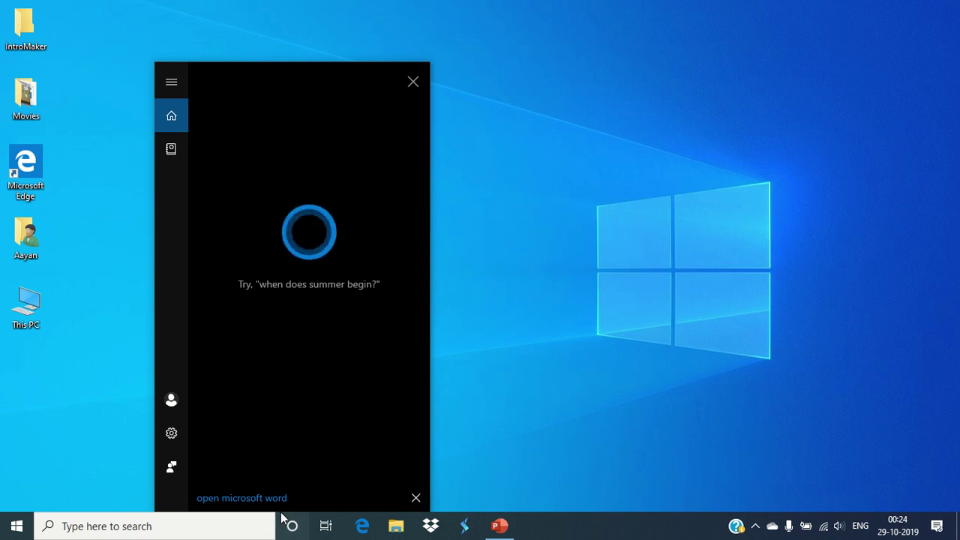
left_click(418, 497)
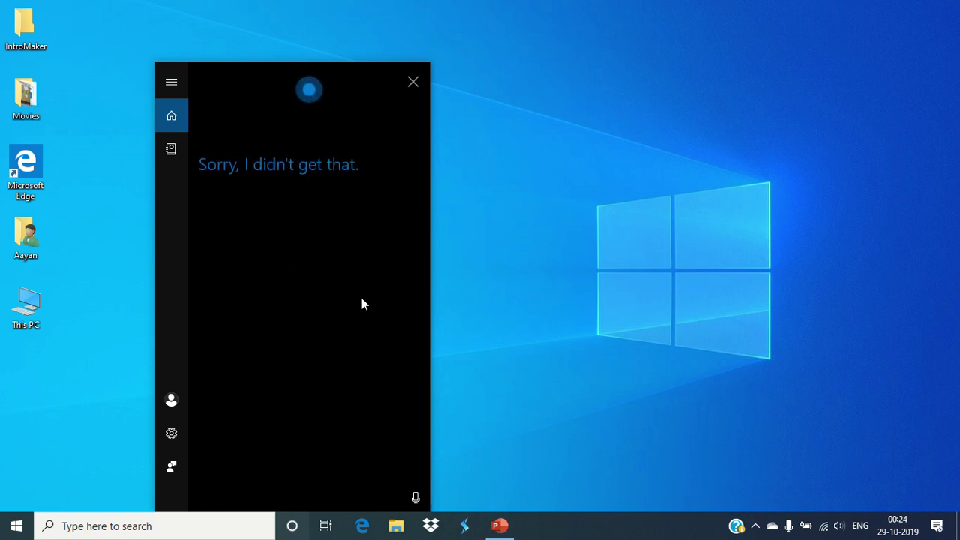
left_click(415, 498)
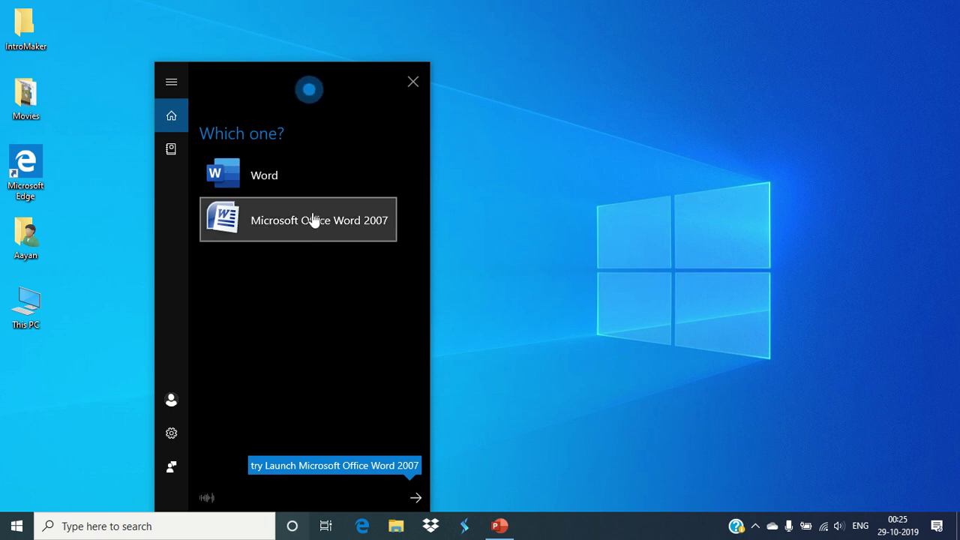
left_click(259, 182)
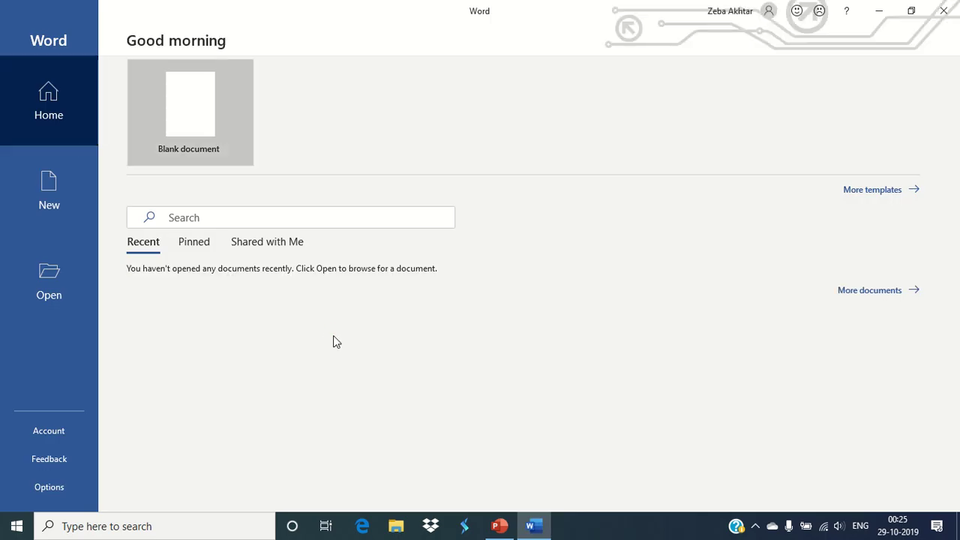
Minimize the Word window and refresh the desktop.
left_click(878, 10)
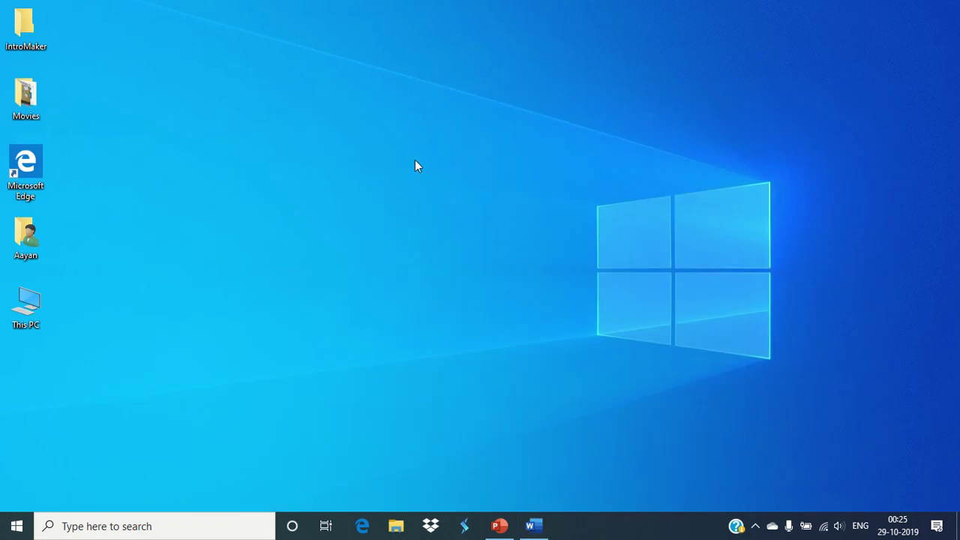
right_click(415, 160)
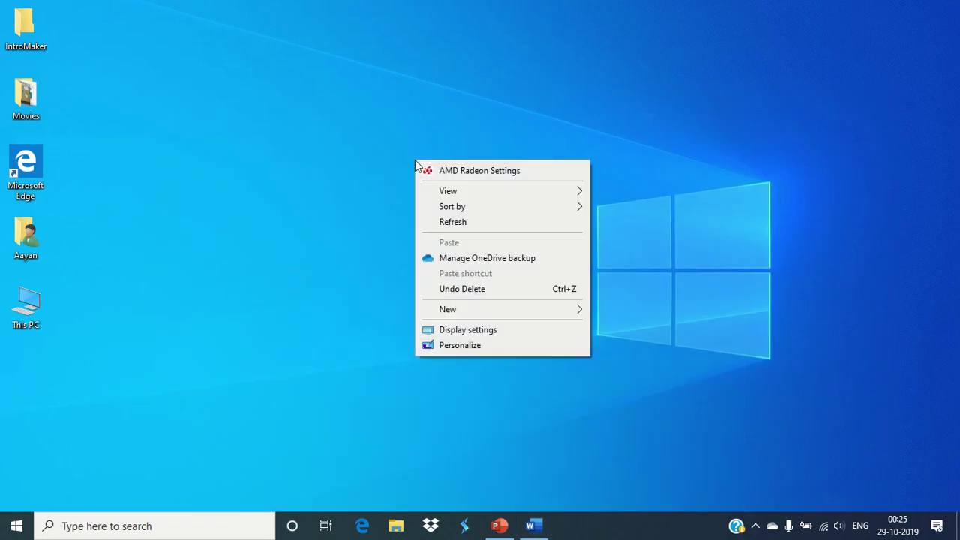
left_click(461, 223)
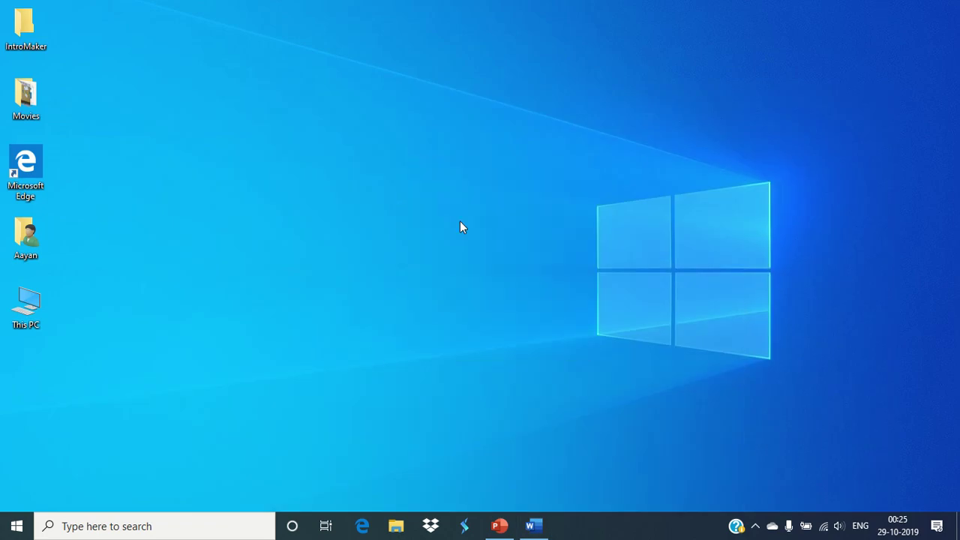